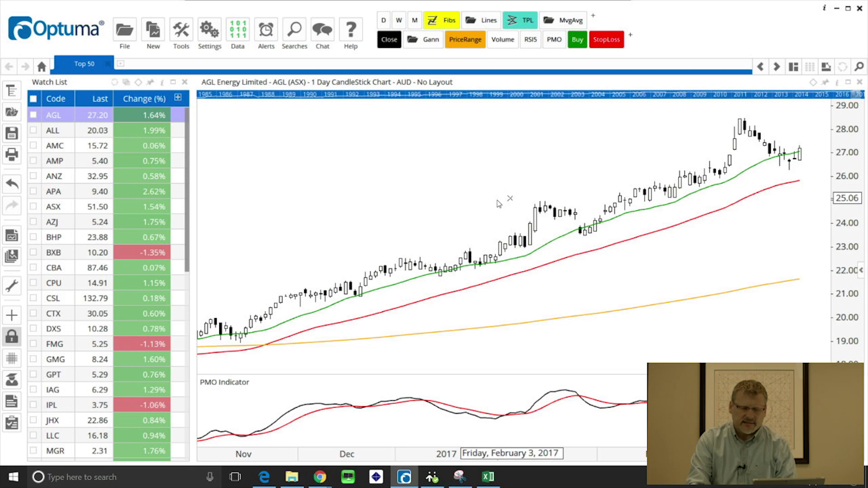
Step: Step the chart through ALL, AMC and AMP in the Top 50 watch list, ending on ANZ
left_click(53, 135)
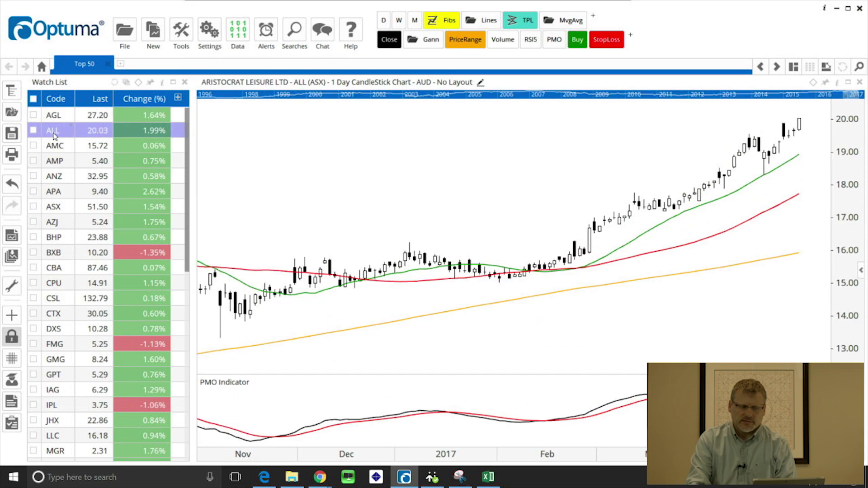
left_click(54, 149)
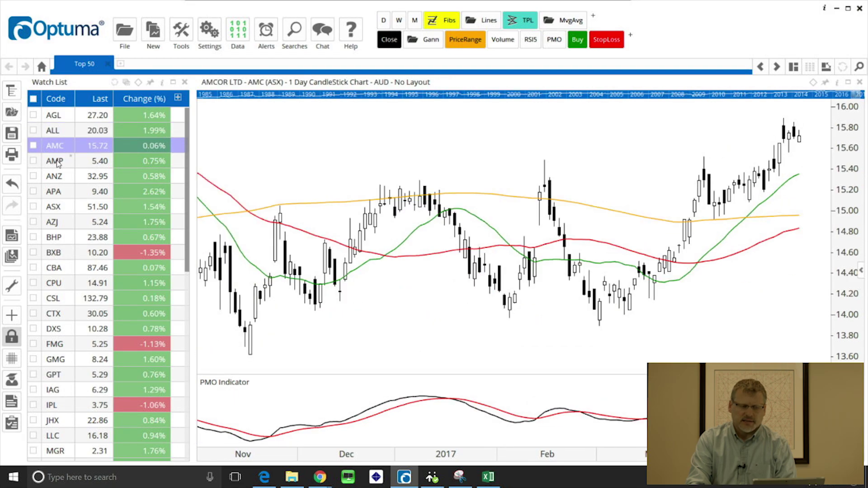
left_click(57, 164)
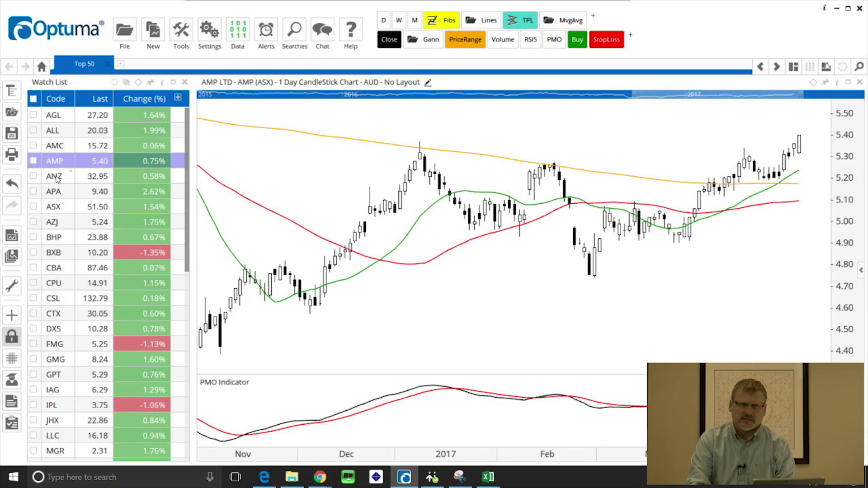
left_click(57, 179)
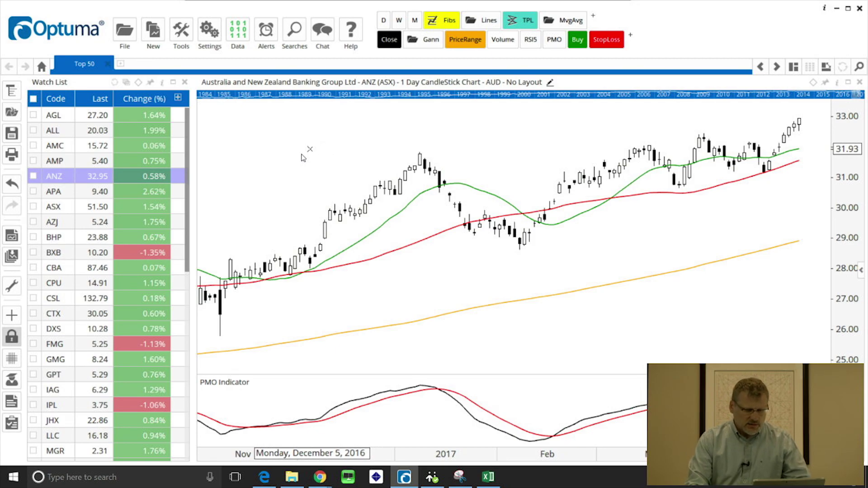
Step: Create a new empty Watch List page
left_click(153, 33)
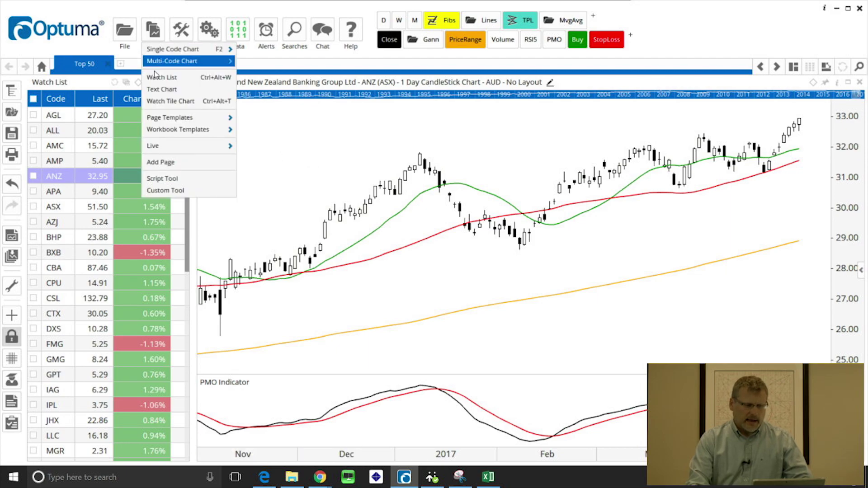
left_click(166, 79)
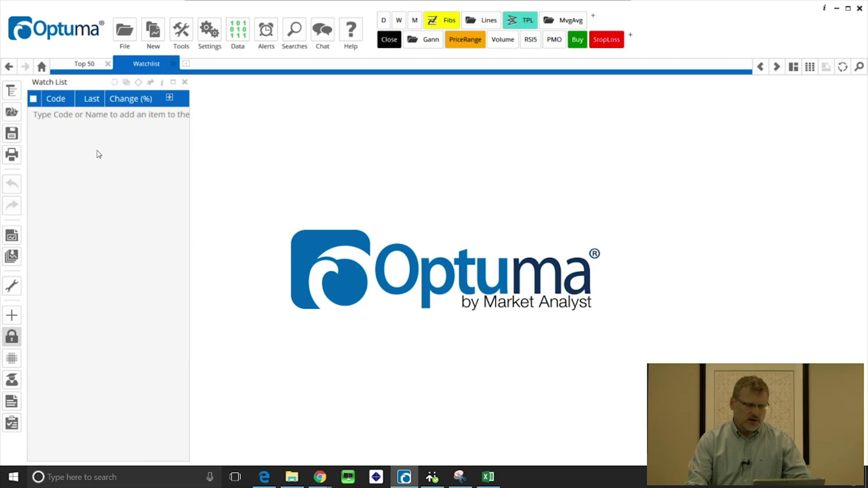
left_click(109, 131)
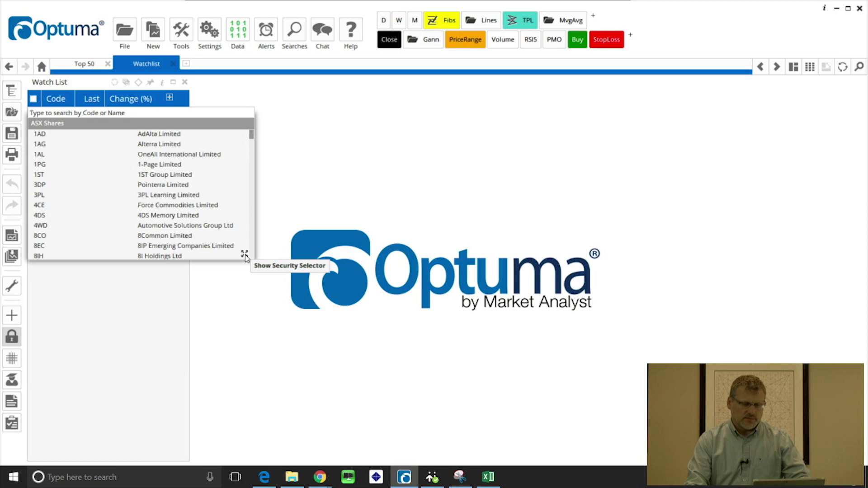
Step: Add AAPL, CSCO and BAC to the new watch list
left_click(99, 112)
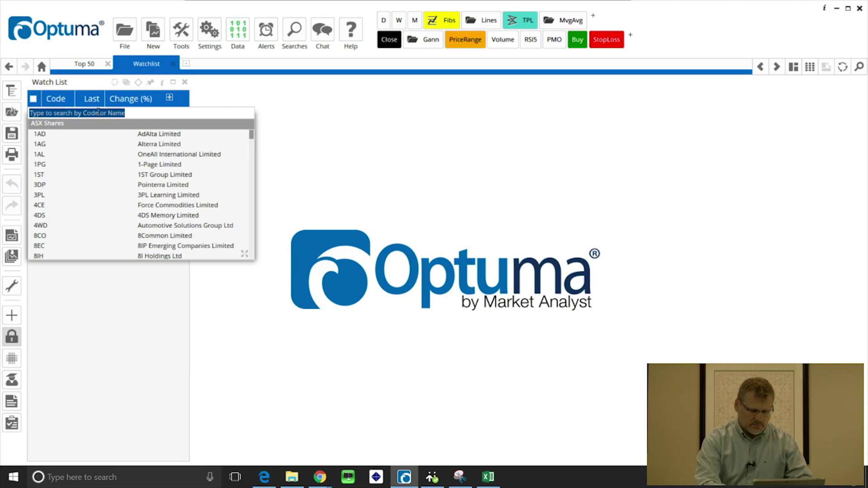
type("AAPL")
key("Return")
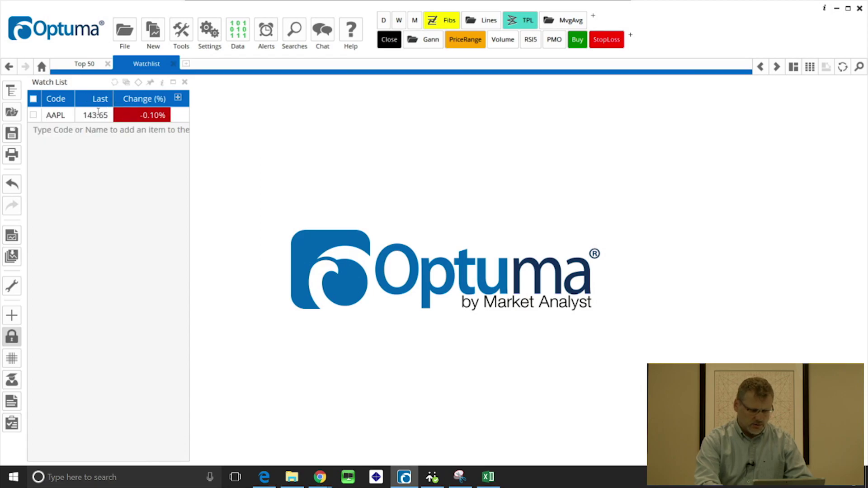
type("csc")
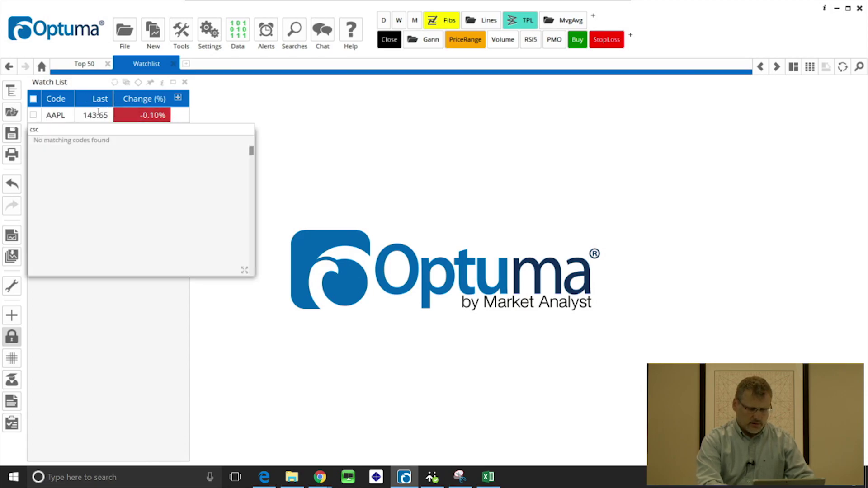
type("o")
key("Return")
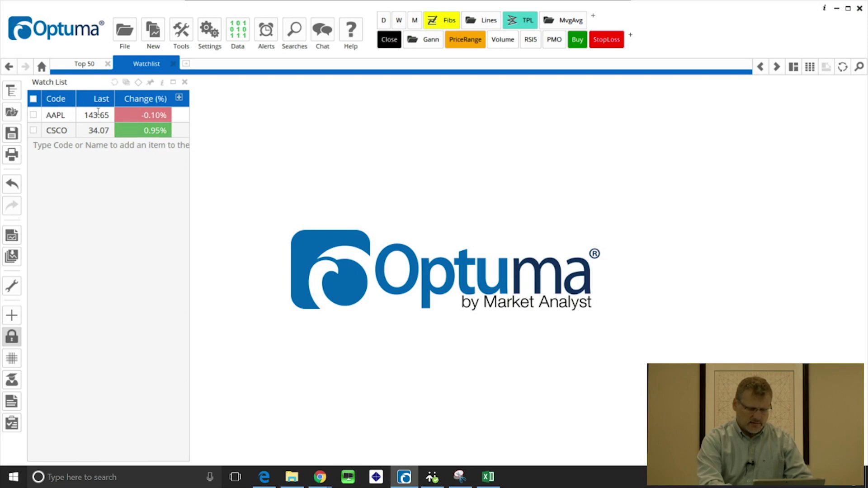
type("bac")
key("Return")
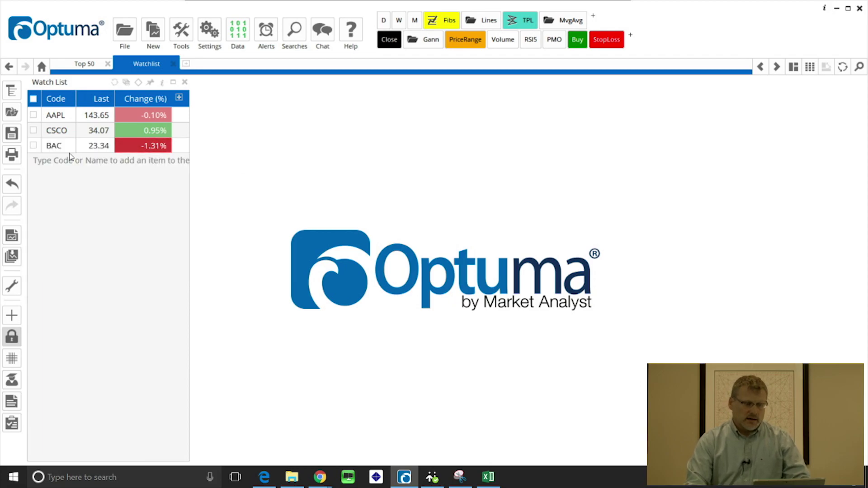
Step: Open an AAPL chart from the watch list, then switch it to CSCO
double_click(55, 120)
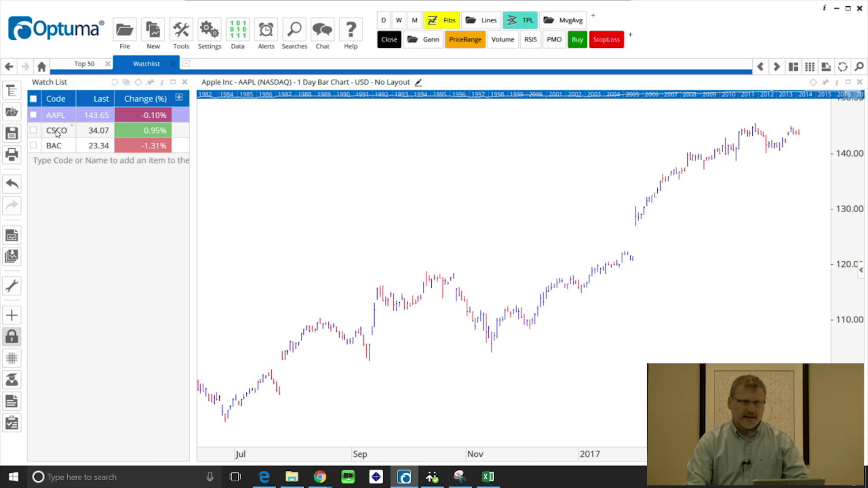
left_click(56, 131)
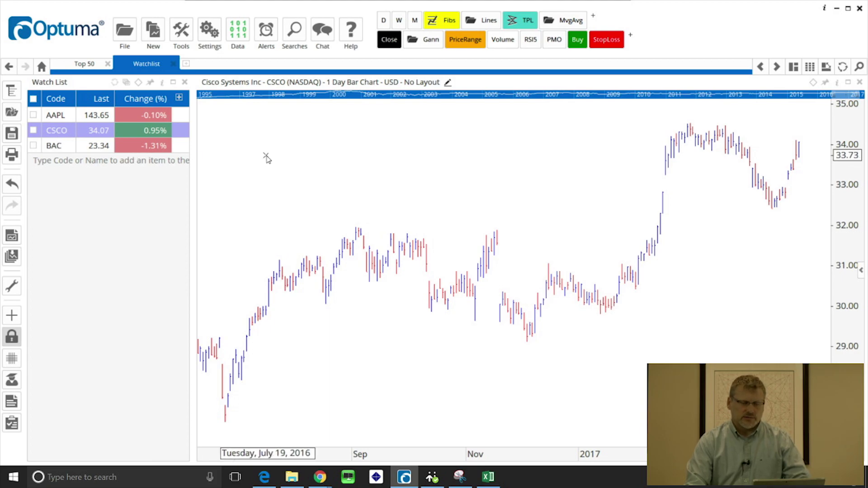
Step: Add a blank page and open Select Security in Multiple Codes mode
left_click(185, 65)
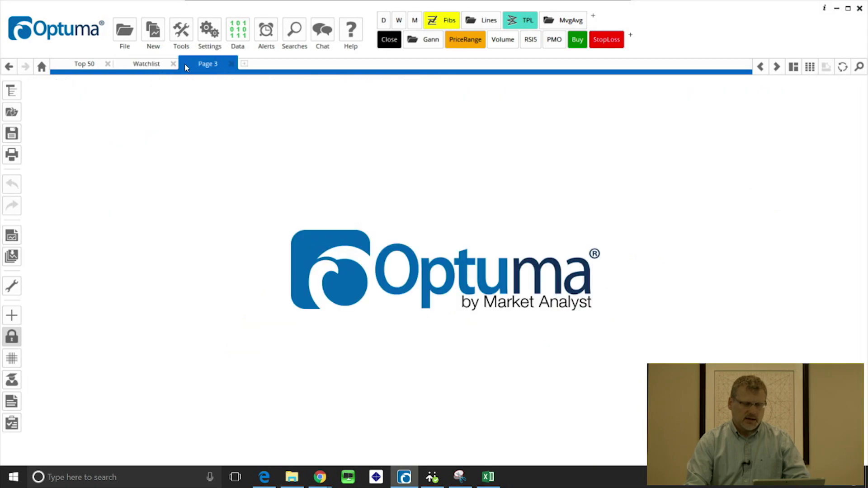
double_click(251, 161)
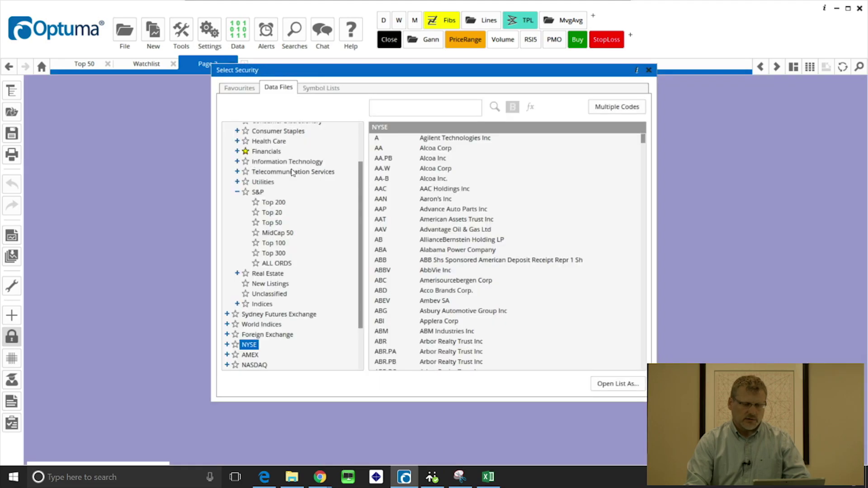
left_click(623, 108)
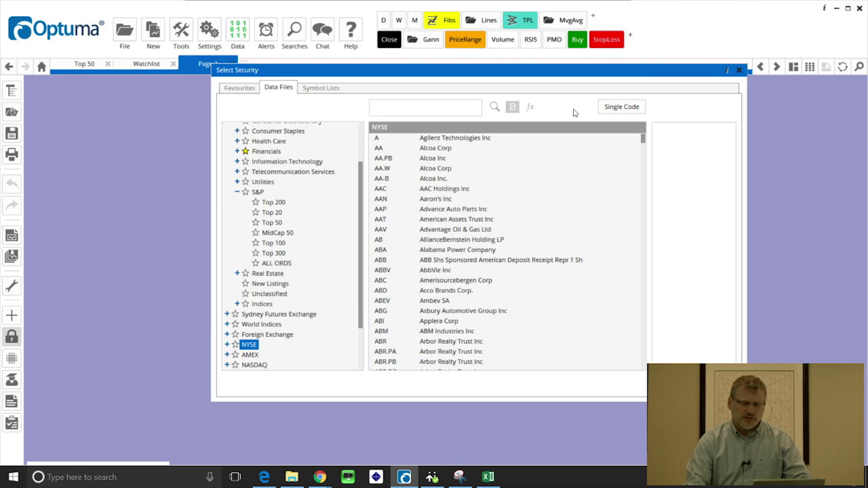
Step: Gather BAC, IBM and GS as the chosen codes and bring up their actions menu
left_click(385, 109)
type("bac")
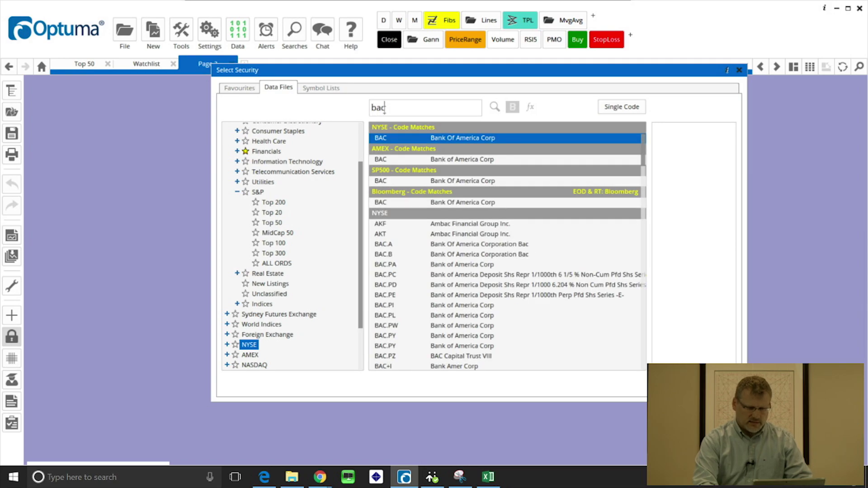
key("Return")
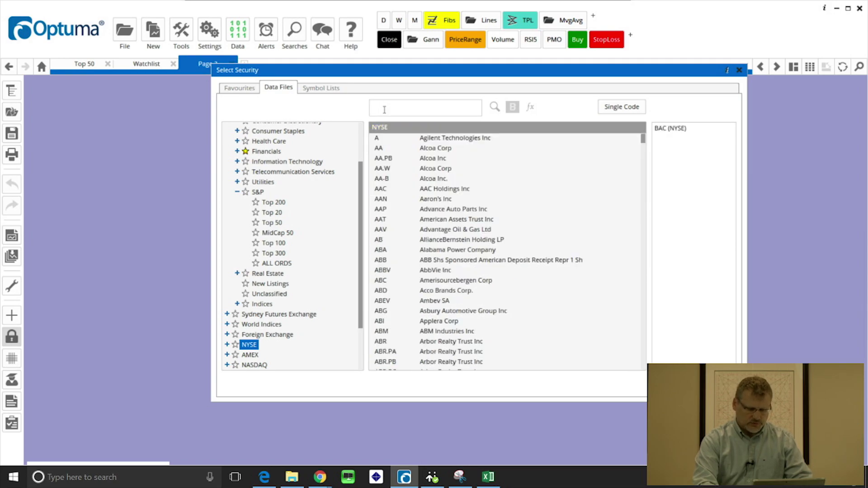
type("ibm")
key("Return")
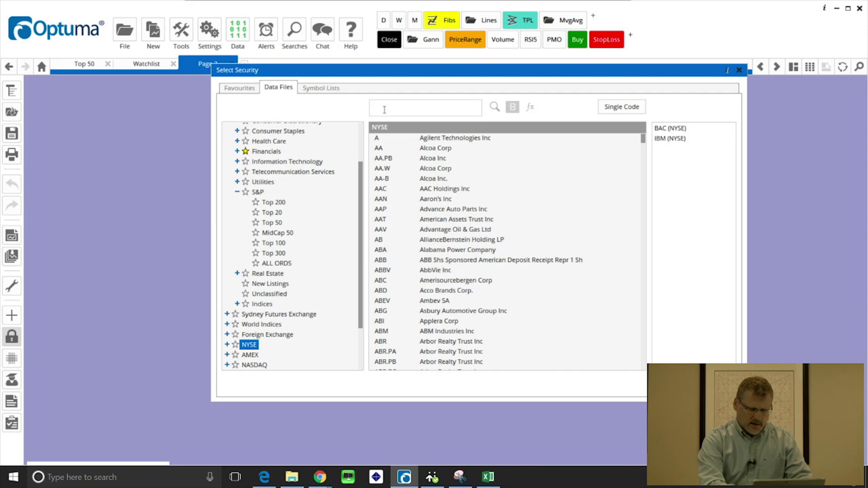
type("gs")
key("Return")
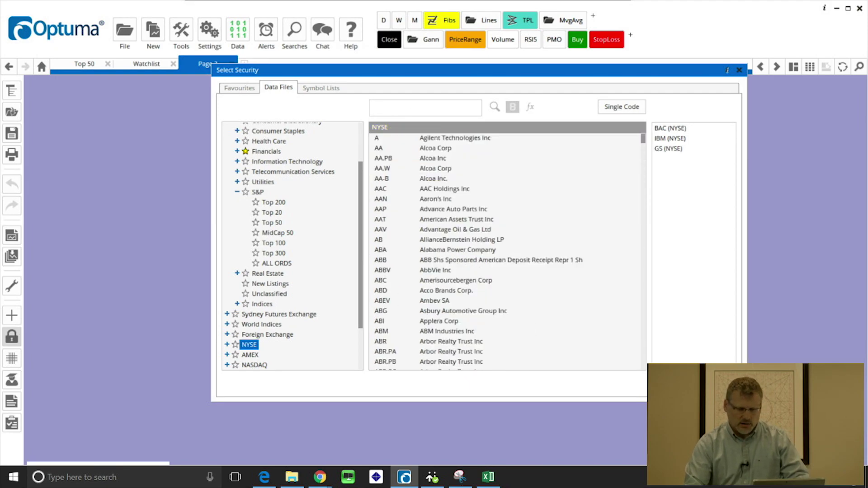
right_click(682, 308)
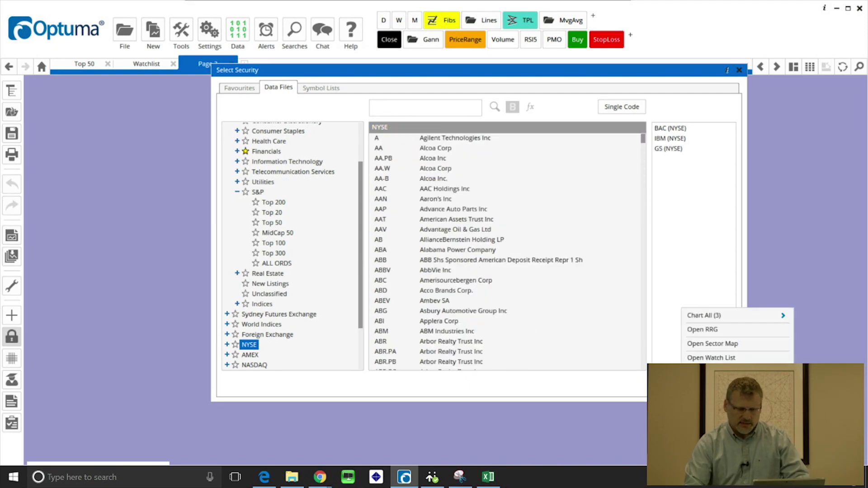
Step: Open the chosen BAC, IBM and GS codes as a watch list on a new NYSE page
left_click(716, 360)
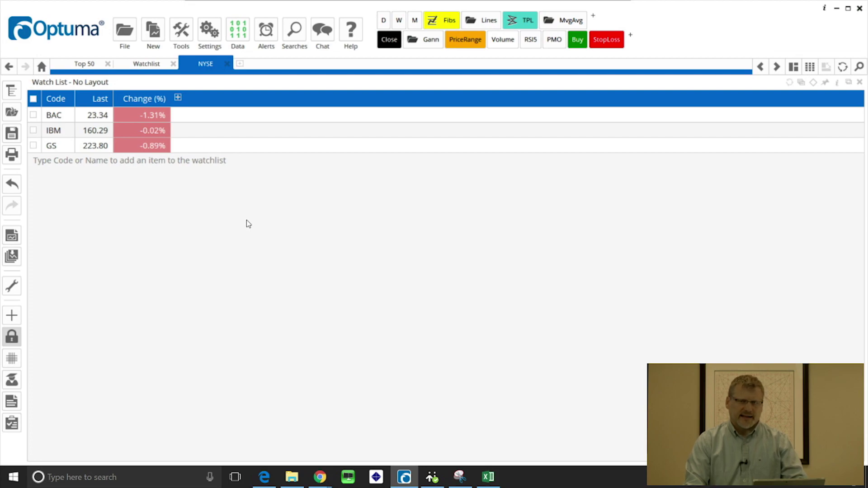
Step: Go to Symbol Lists in Select Security and show the new list source options
left_click(134, 41)
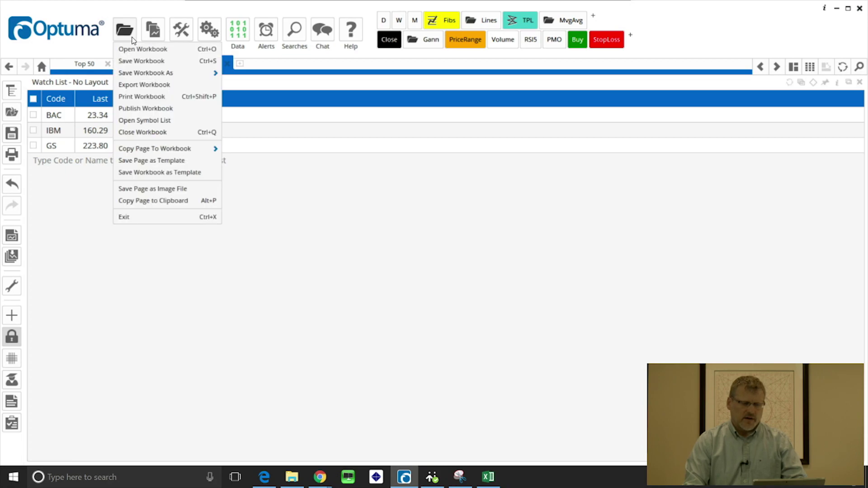
left_click(140, 121)
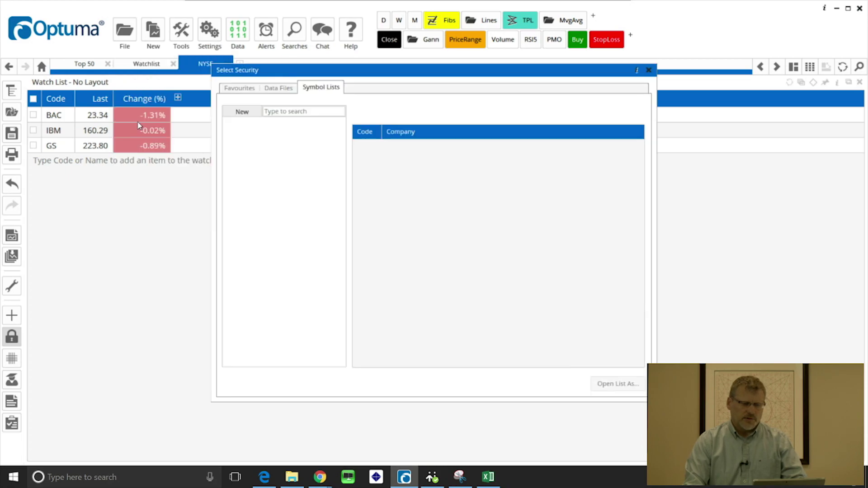
left_click(240, 114)
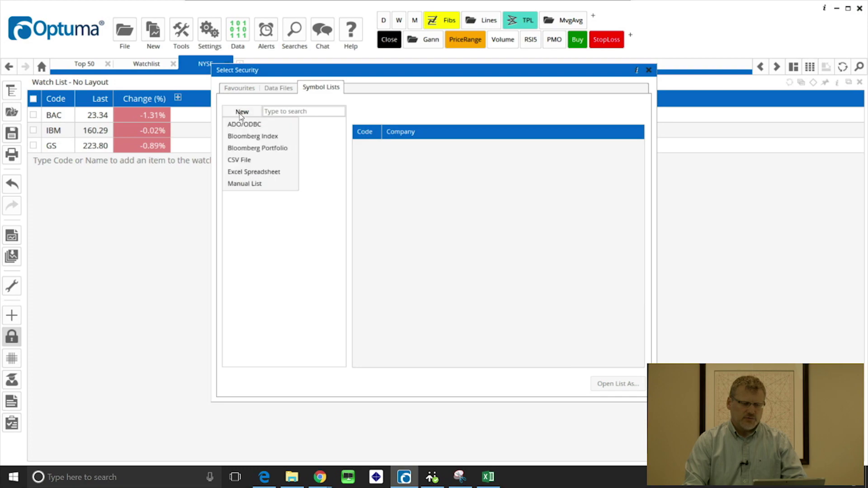
Step: Import Documents\Optuma\SymbolLists\MyStocks.csv as a new CSV File symbol list called MyStocks
left_click(277, 162)
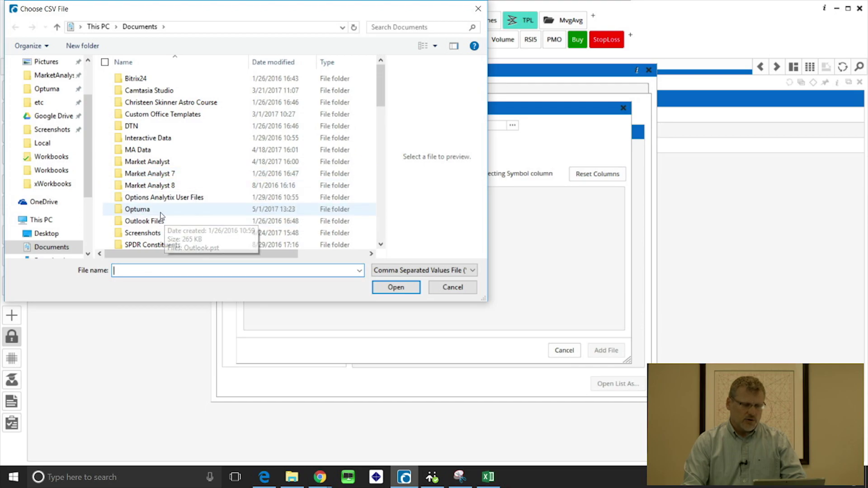
double_click(162, 213)
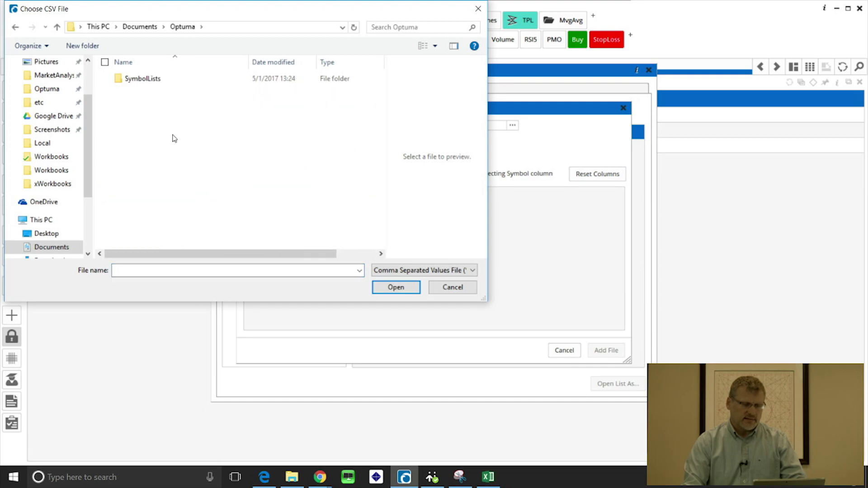
left_click(145, 81)
double_click(146, 81)
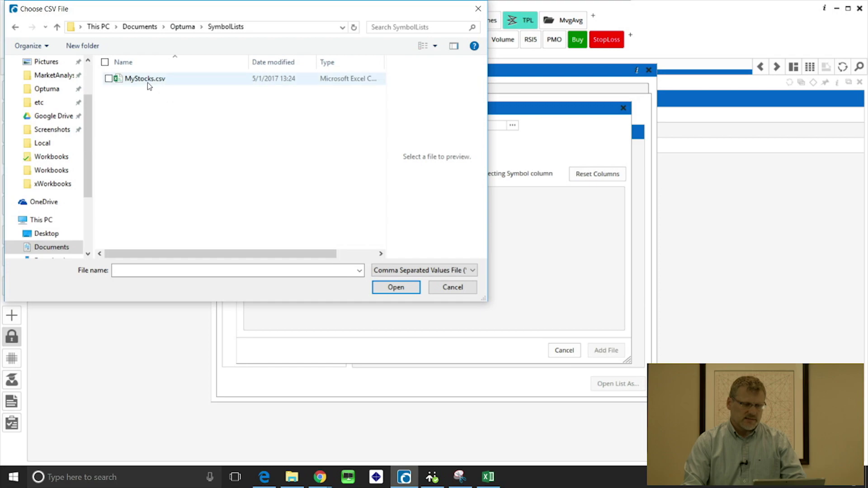
left_click(148, 83)
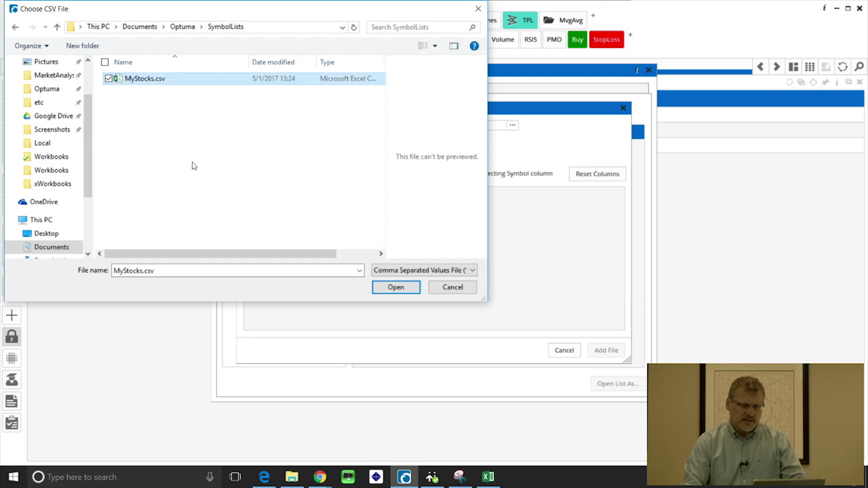
left_click(489, 477)
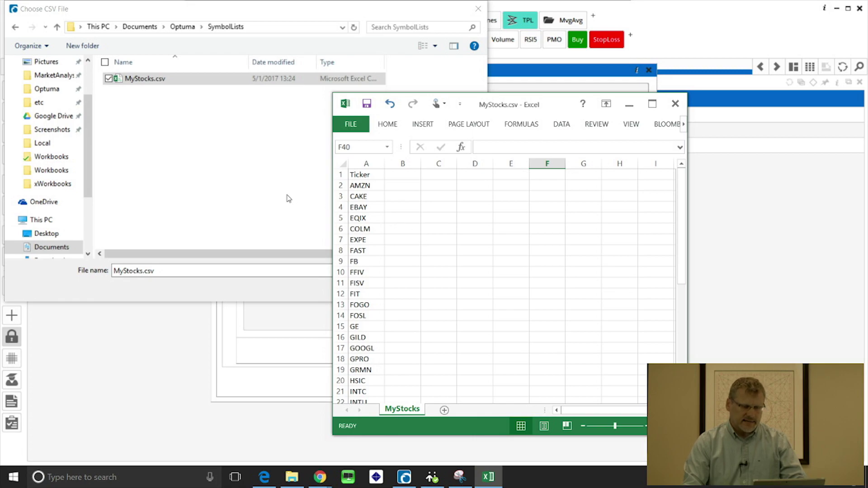
left_click(256, 17)
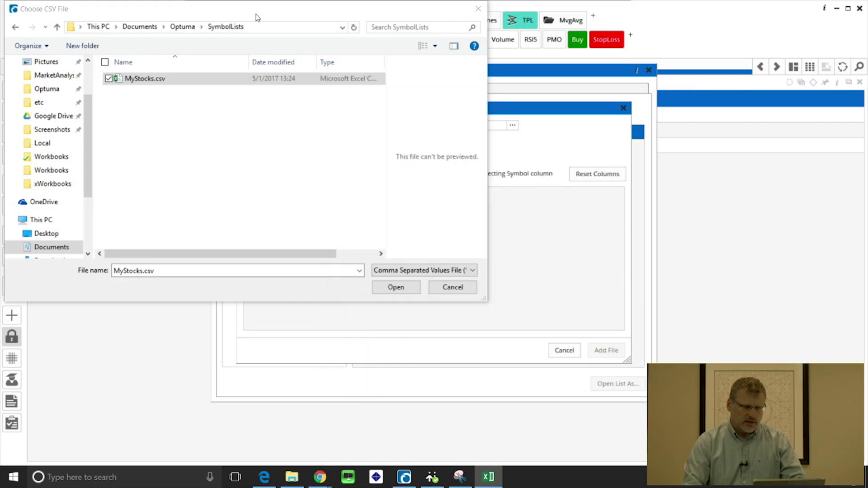
left_click(395, 288)
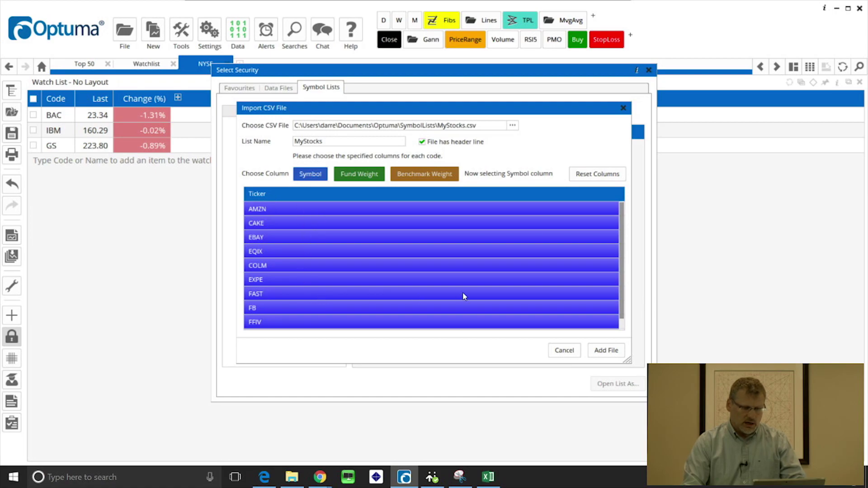
left_click(607, 351)
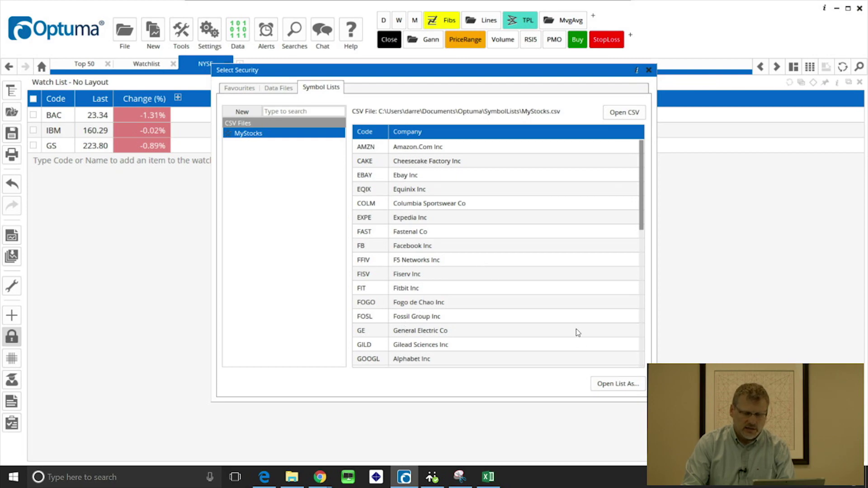
Step: Open the MyStocks symbol list as a watch list on a new page
left_click(614, 384)
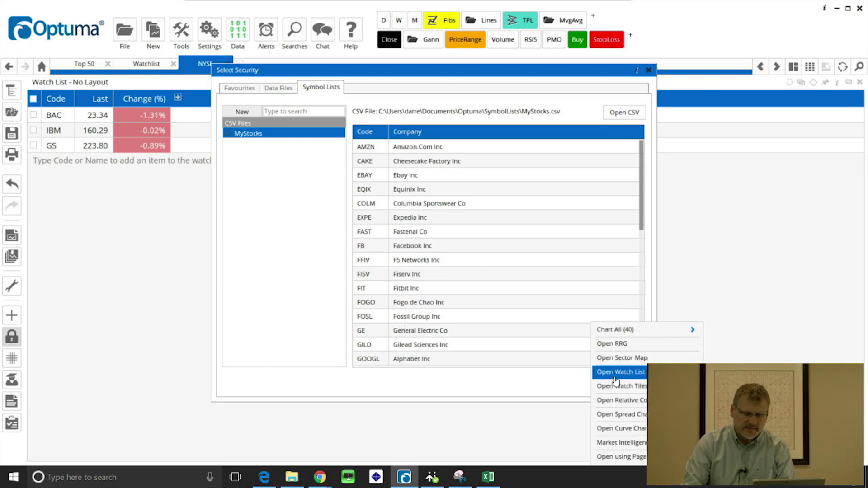
left_click(615, 378)
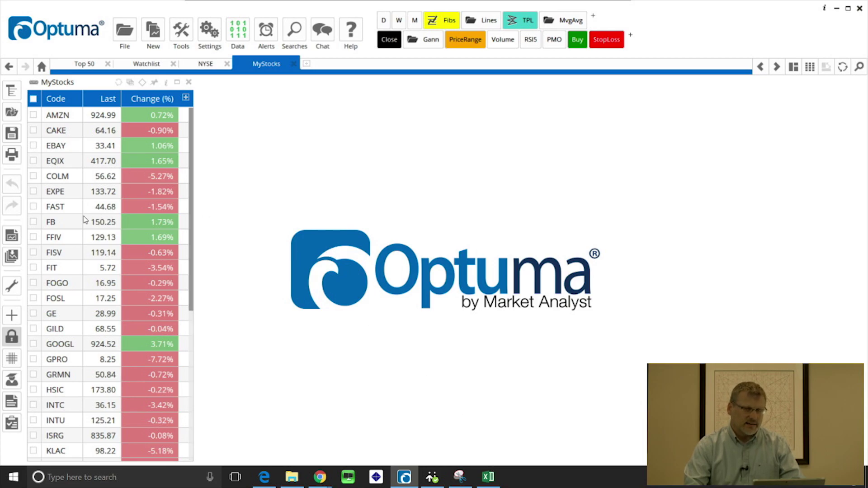
Step: Relink the MyStocks watch list to its symbol list and widen it to show full Change (%)
left_click(13, 91)
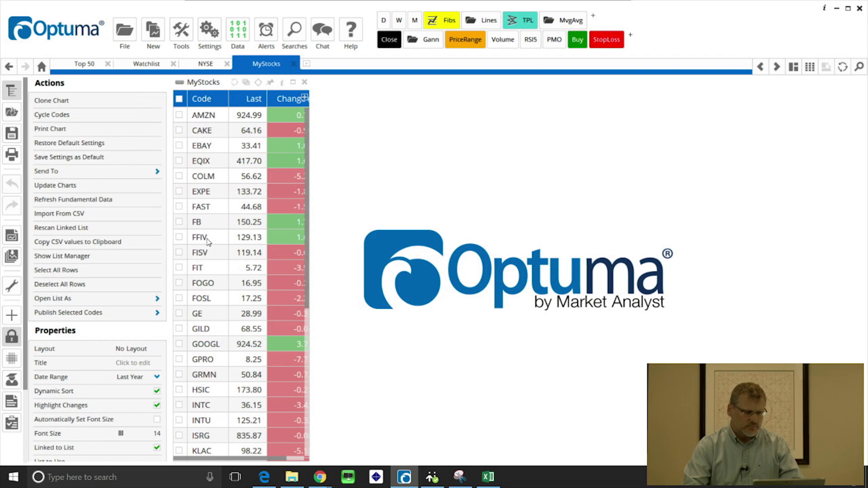
scroll(136, 278, "down", 3)
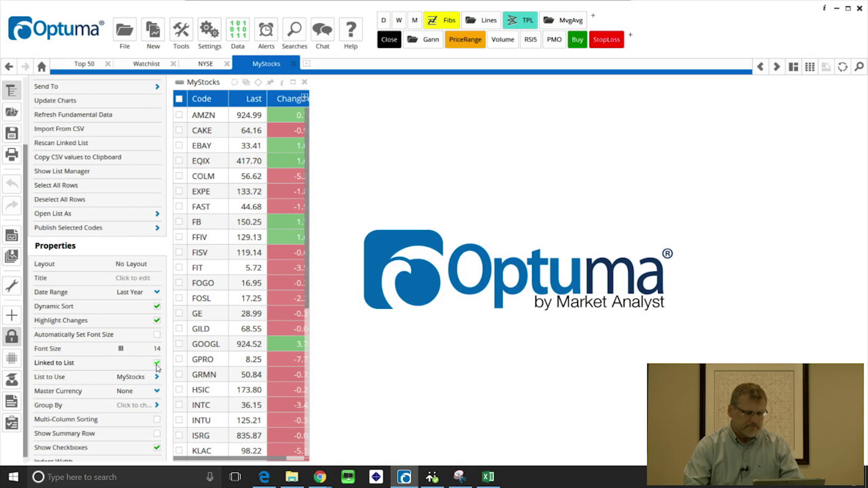
left_click(157, 363)
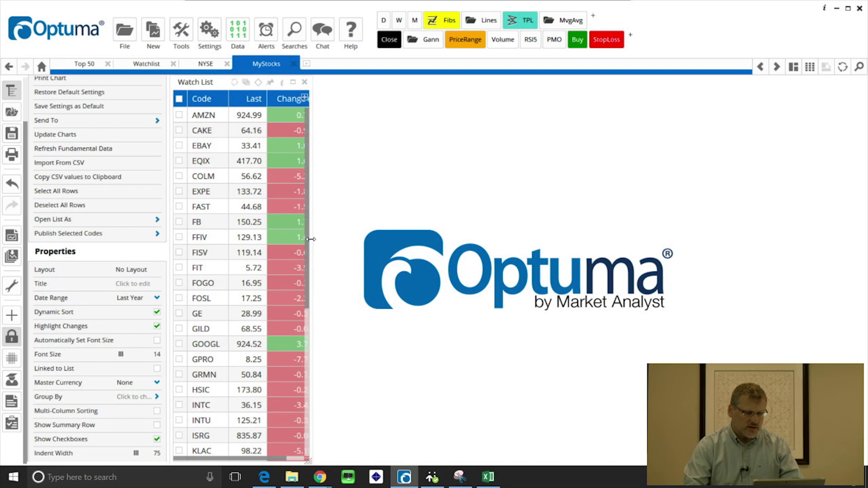
left_click_drag(309, 243, 388, 239)
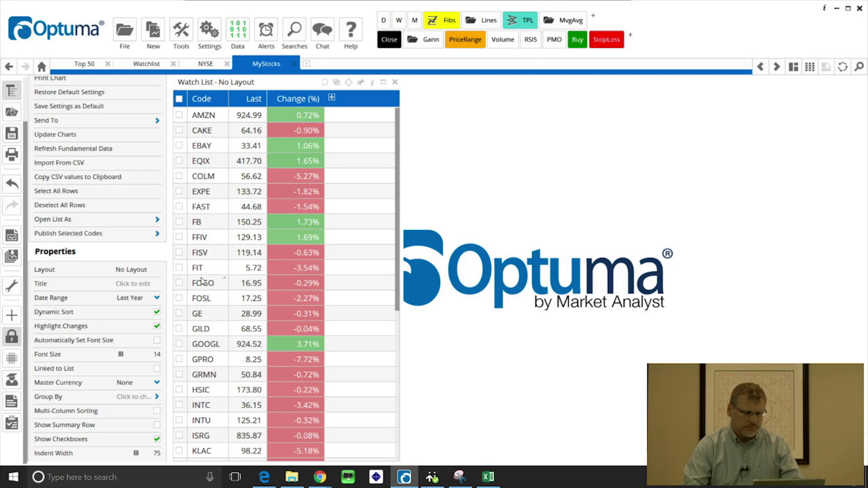
left_click(156, 369)
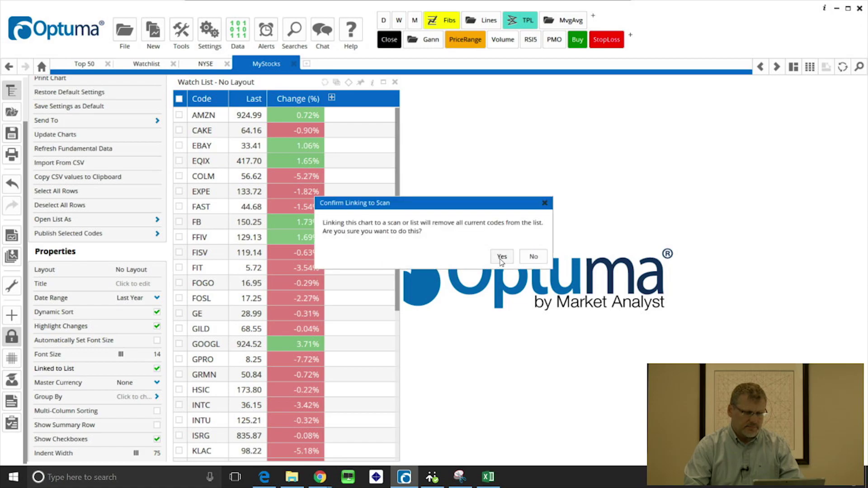
left_click(501, 257)
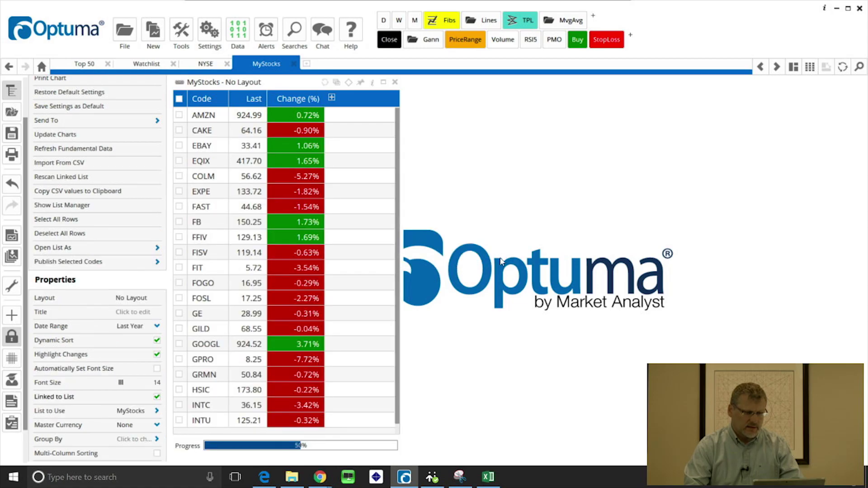
left_click(12, 90)
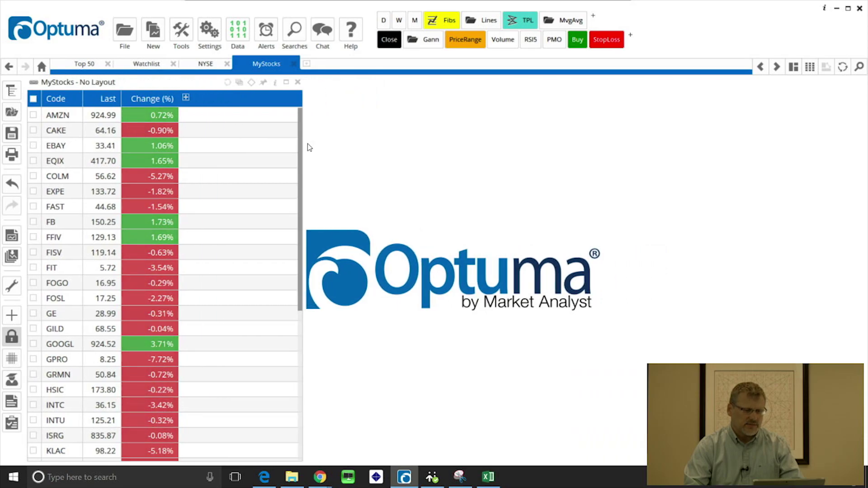
Step: In Excel, delete the AMZN row from MyStocks.csv and save it in CSV format
left_click(489, 477)
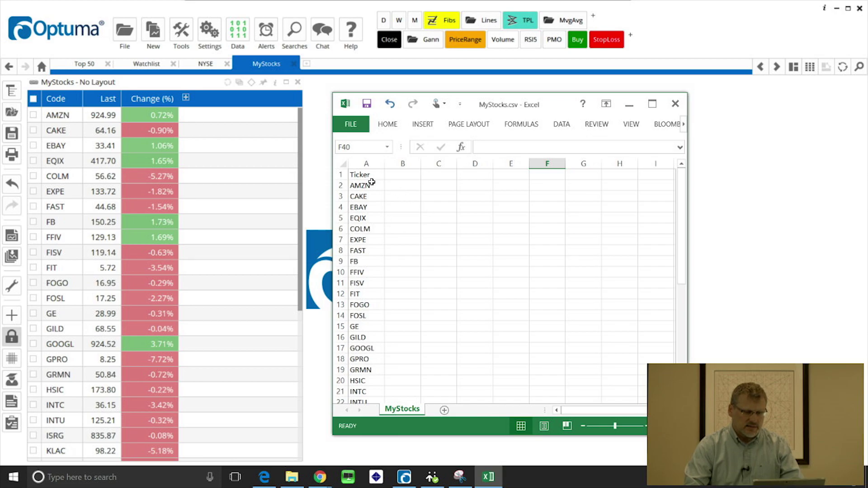
left_click(342, 185)
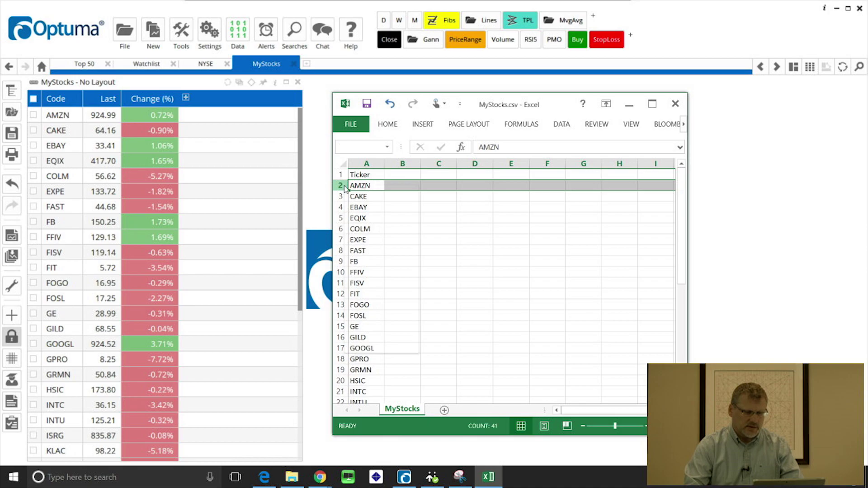
right_click(341, 186)
left_click(371, 278)
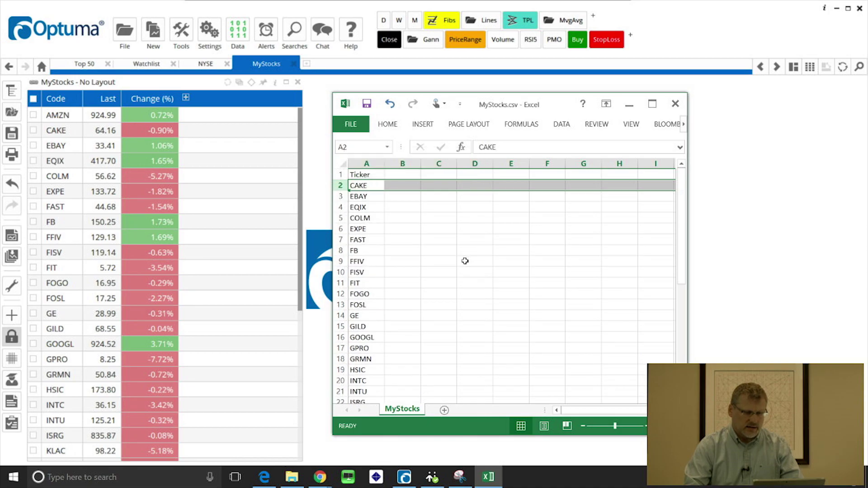
left_click(366, 103)
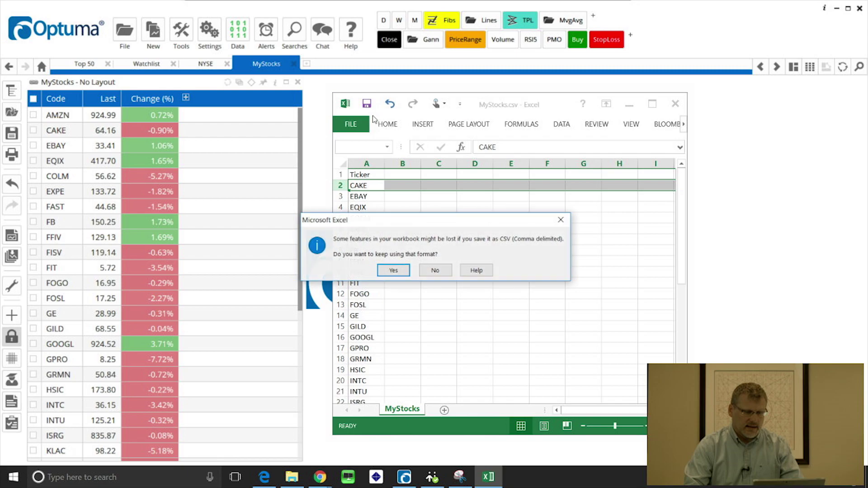
left_click(394, 270)
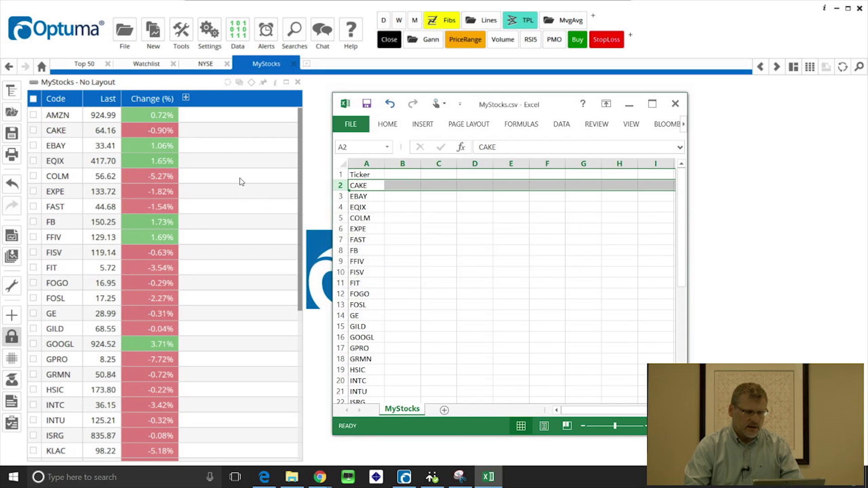
Step: Rescan the linked MyStocks list so AMZN drops out and CAKE heads the codes
right_click(63, 196)
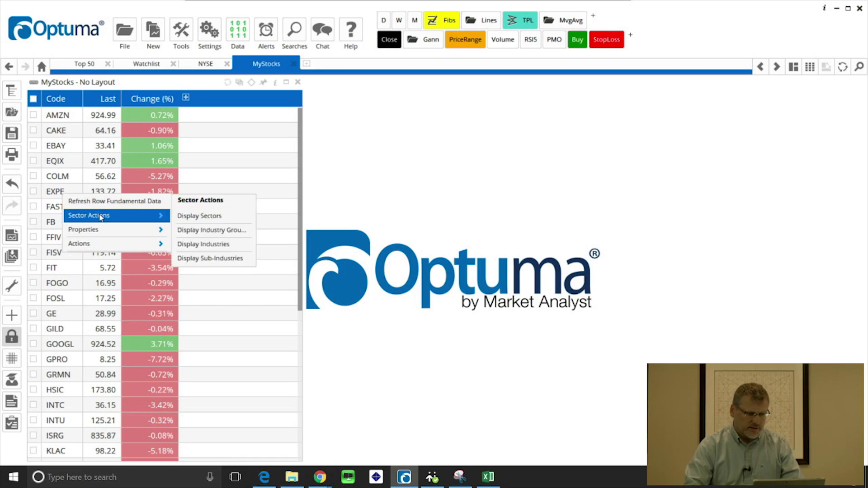
mouse_move(115, 248)
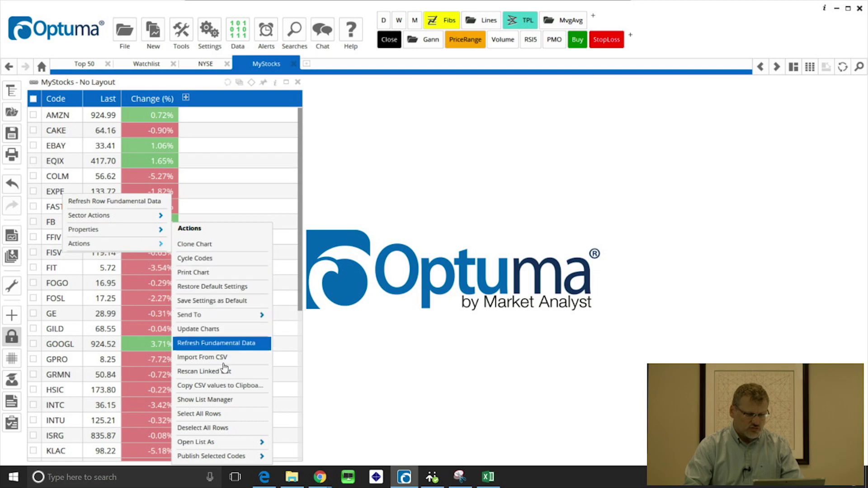
left_click(213, 373)
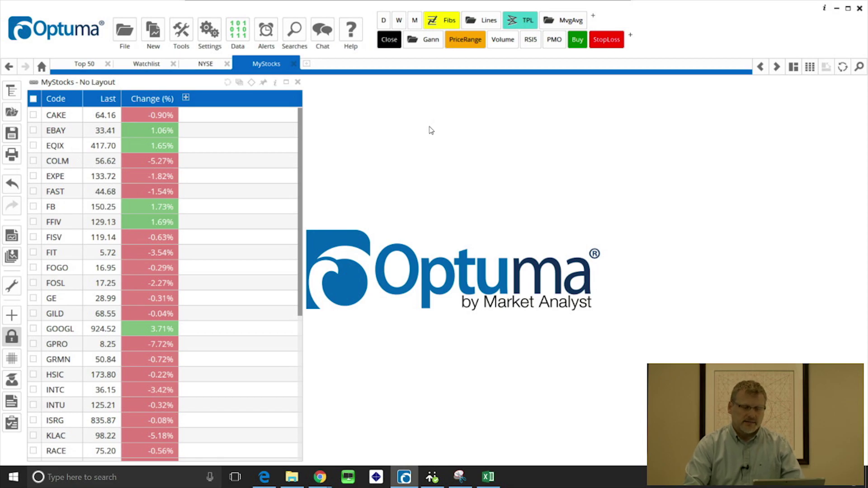
Step: On a blank page, create an empty manual symbol list, Manual List 1, in Symbol Lists
left_click(306, 64)
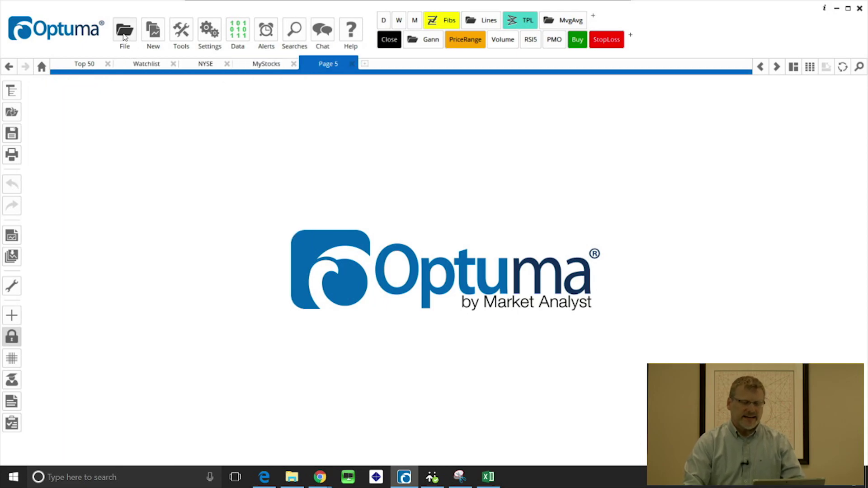
left_click(123, 36)
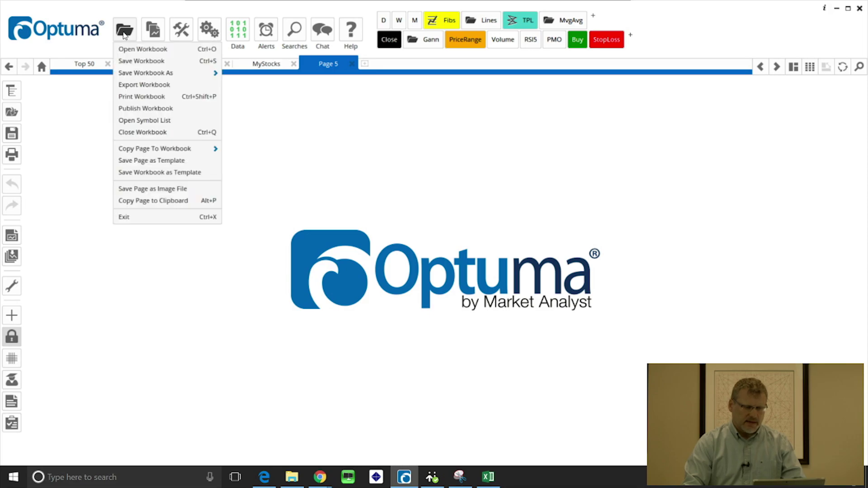
left_click(141, 121)
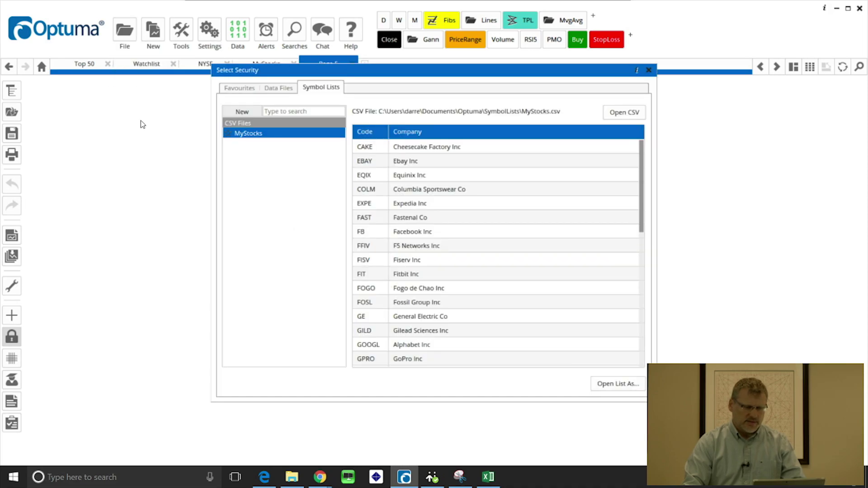
left_click(242, 112)
left_click(249, 183)
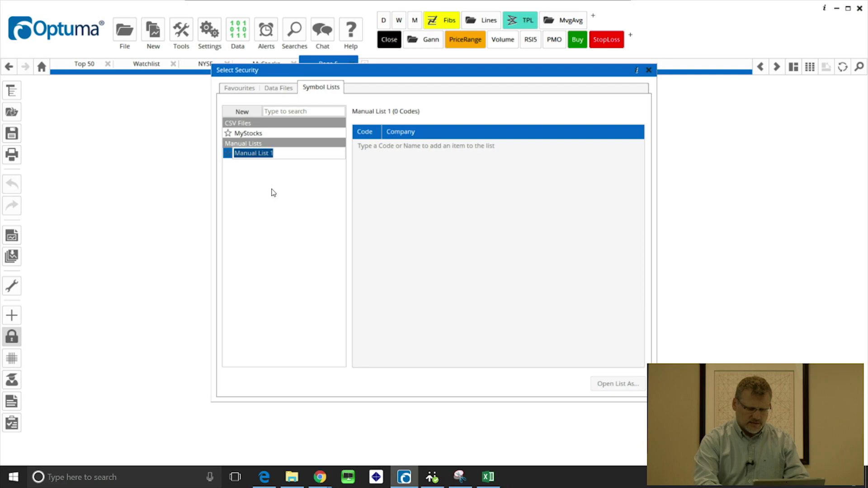
Step: Name the manual list SPDR Sectors and add XLB, XLE, XLF, XLI and XLK
type("SPDR Sect")
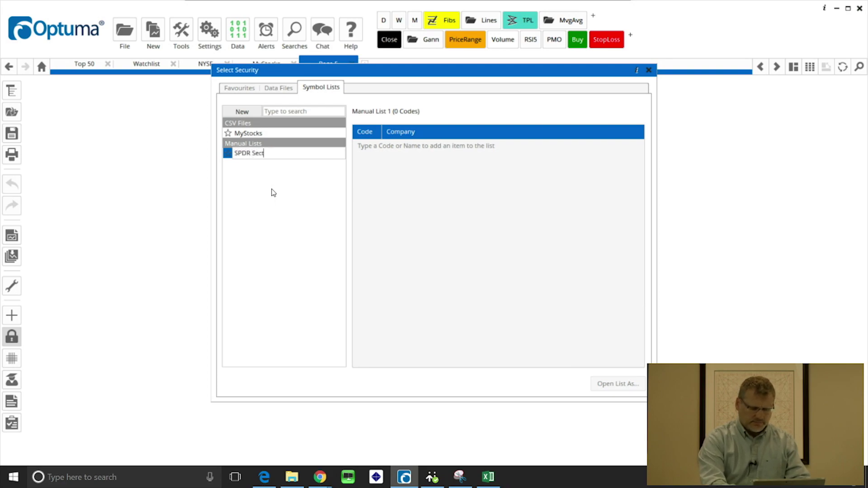
type("ors")
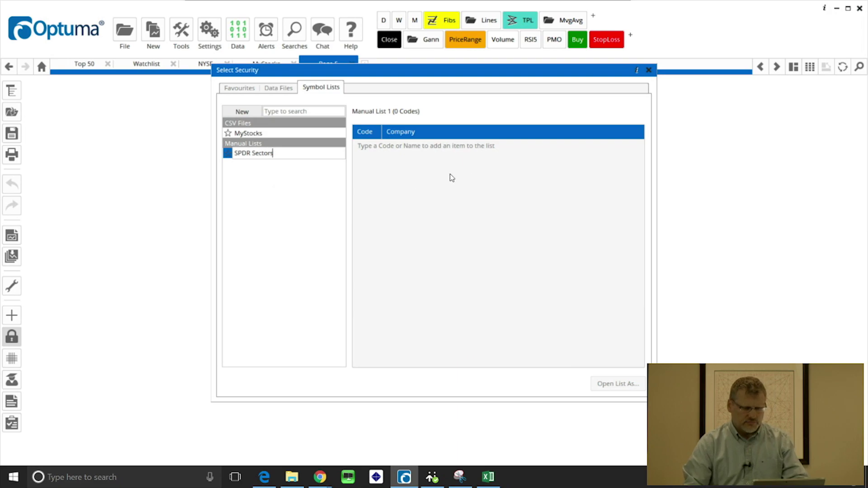
left_click(450, 178)
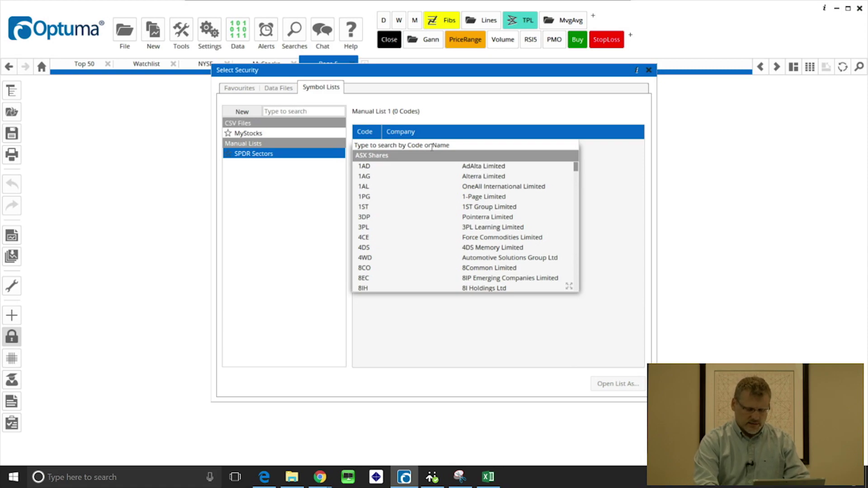
type("xlb")
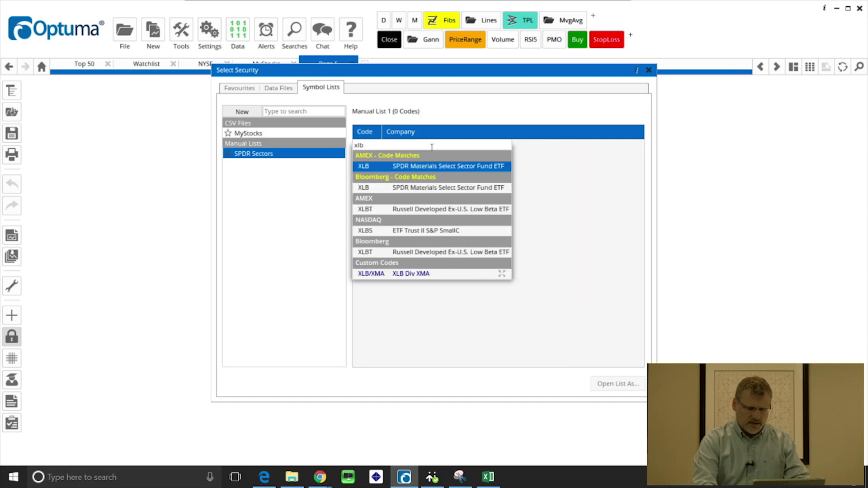
key("Return")
type("xle")
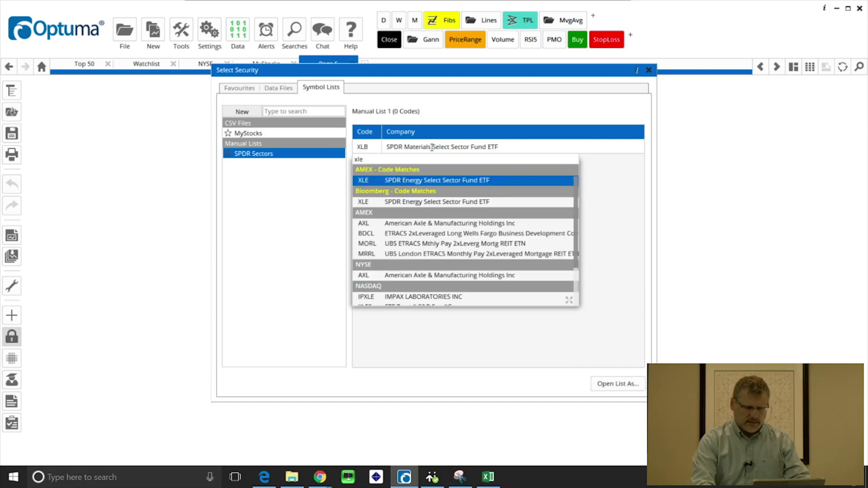
key("Return")
type("xlf")
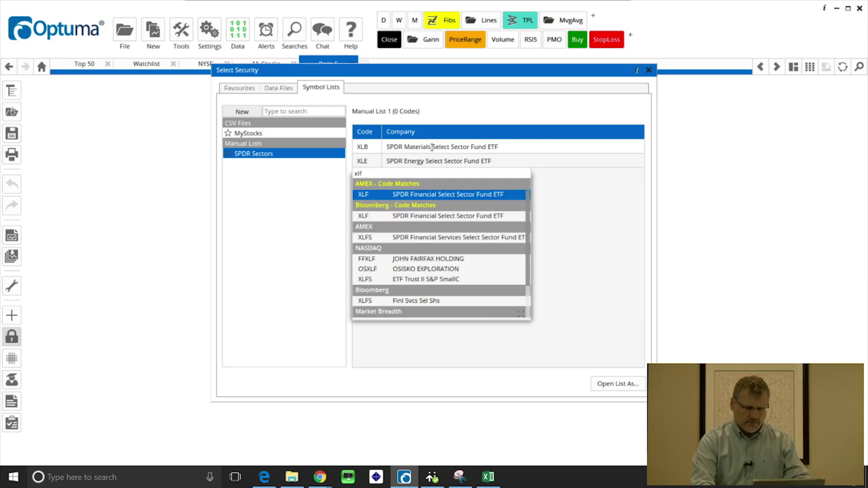
key("Return")
type("x")
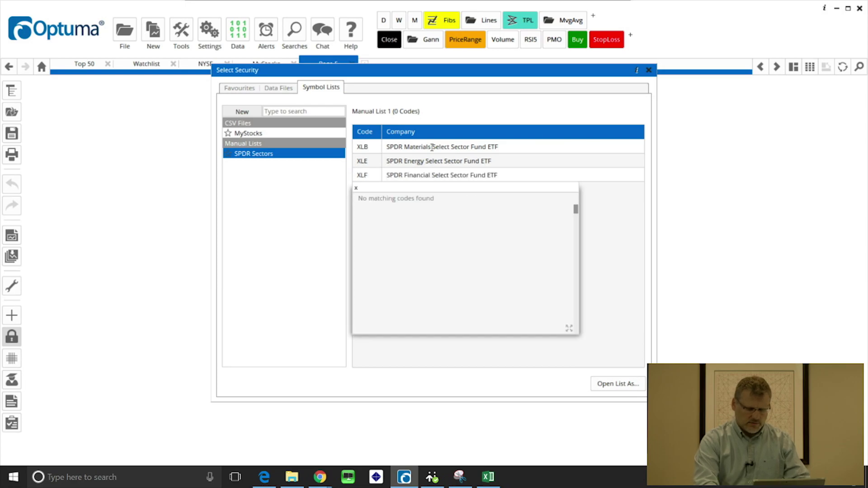
type("li")
key("Return")
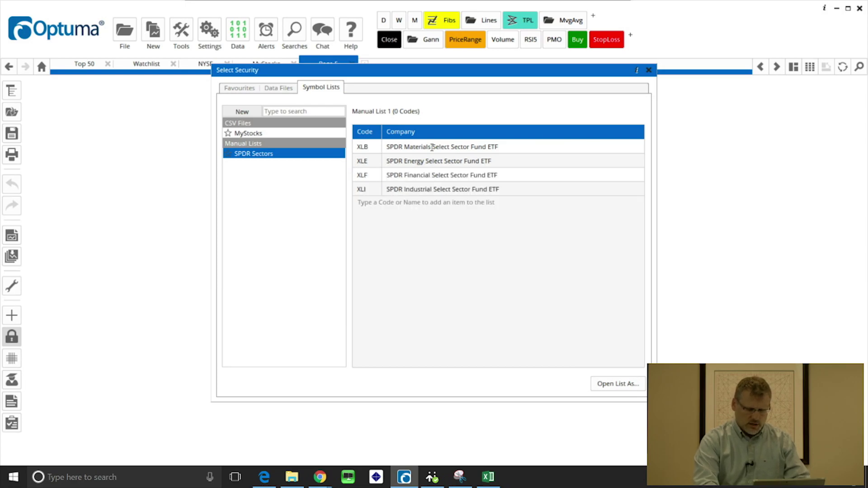
type("xlk")
key("Return")
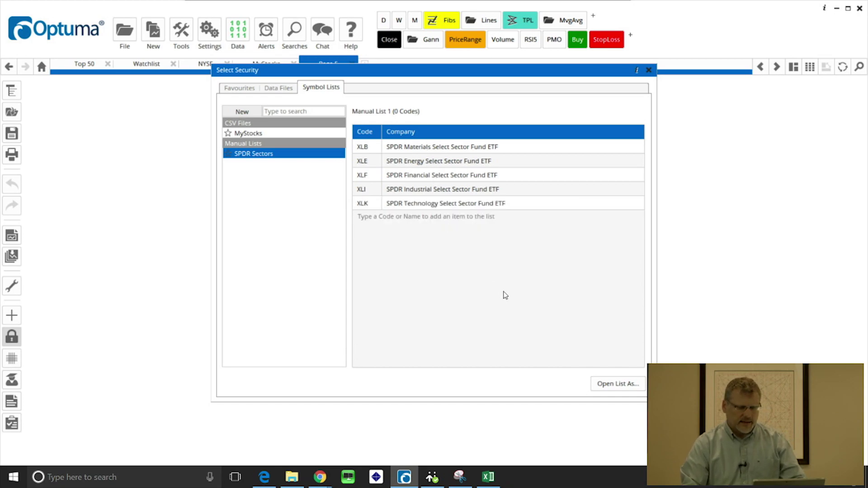
Step: Open SPDR Sectors as a watch list, then add XLV and XLY to the saved list
left_click(617, 386)
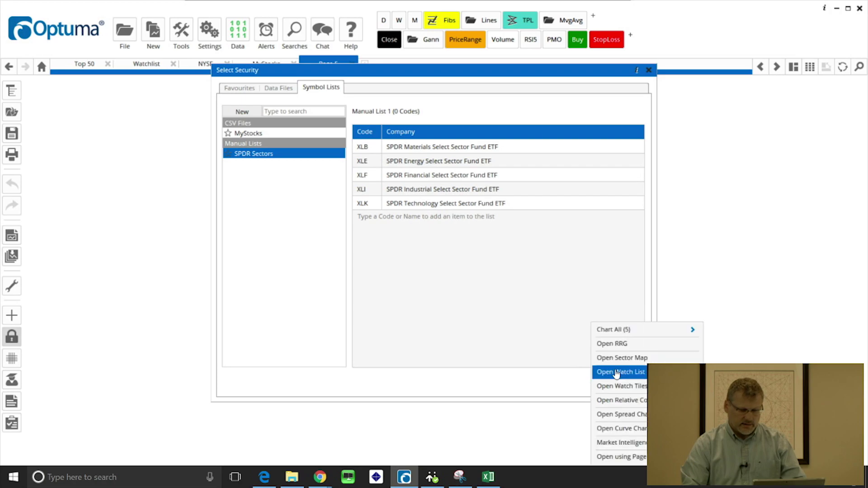
left_click(617, 373)
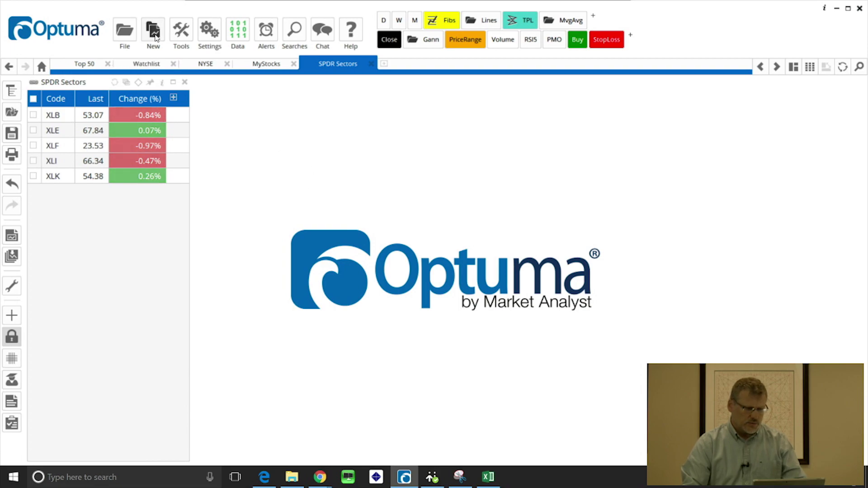
left_click(154, 33)
left_click(124, 32)
left_click(124, 32)
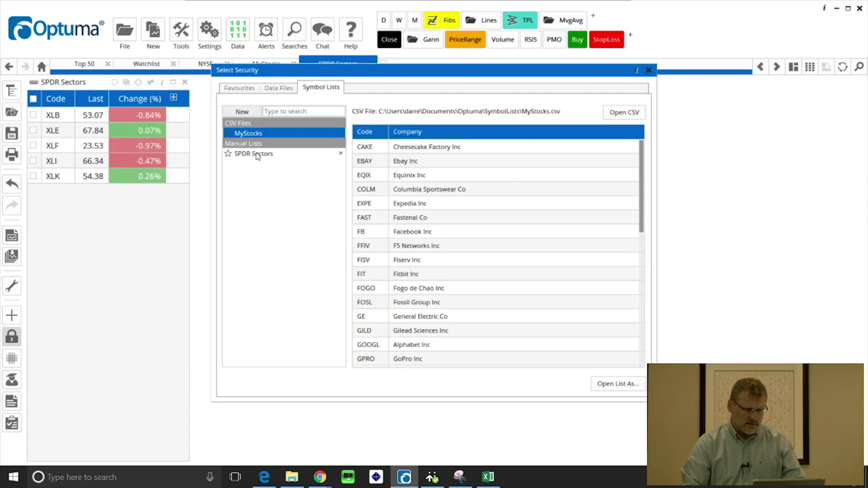
left_click(256, 155)
left_click(420, 219)
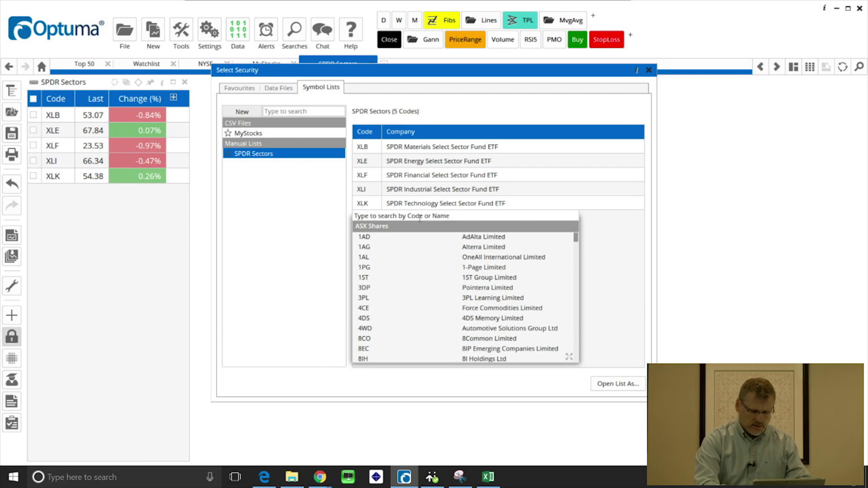
type("xlv")
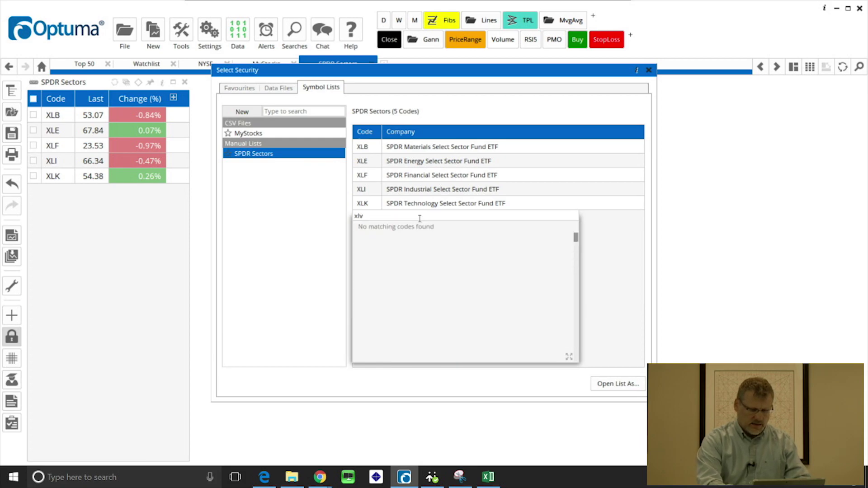
left_click(459, 240)
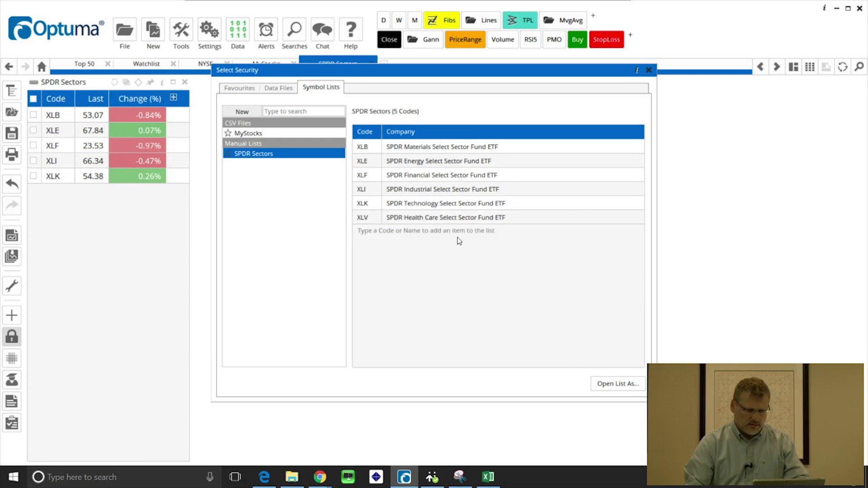
type("xly")
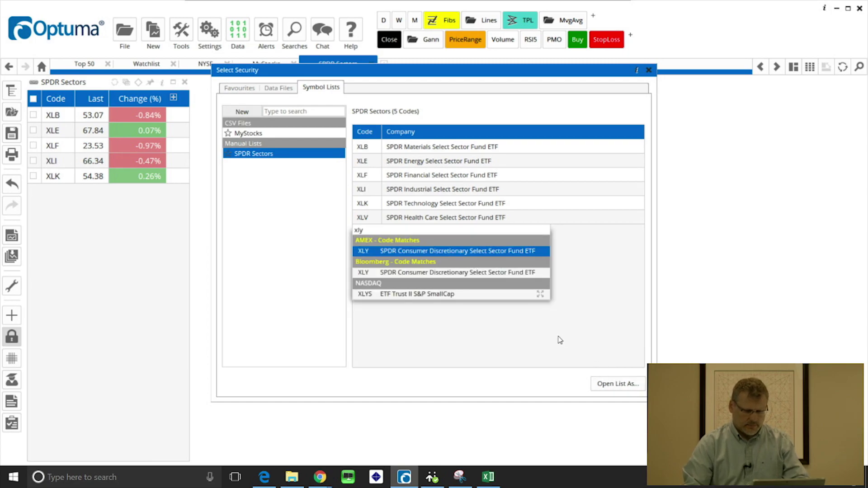
key("Return")
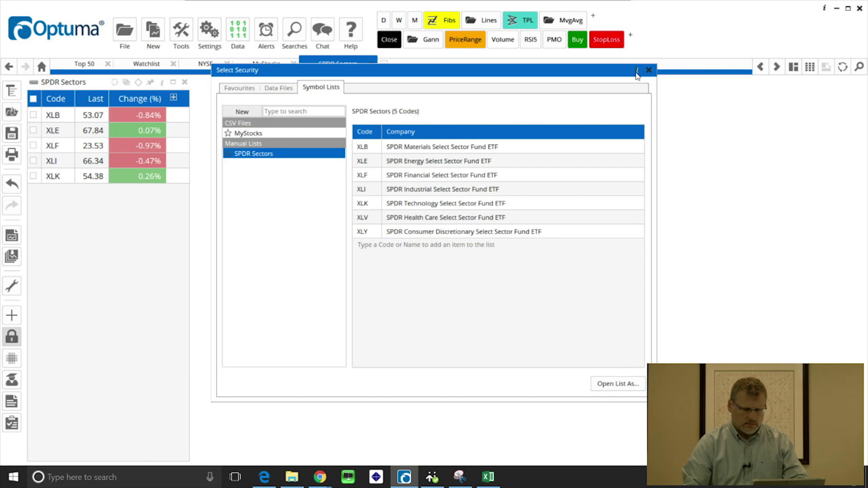
Step: Open the seven-code SPDR Sectors list as a new watch list and chart XLB daily bars
left_click(612, 382)
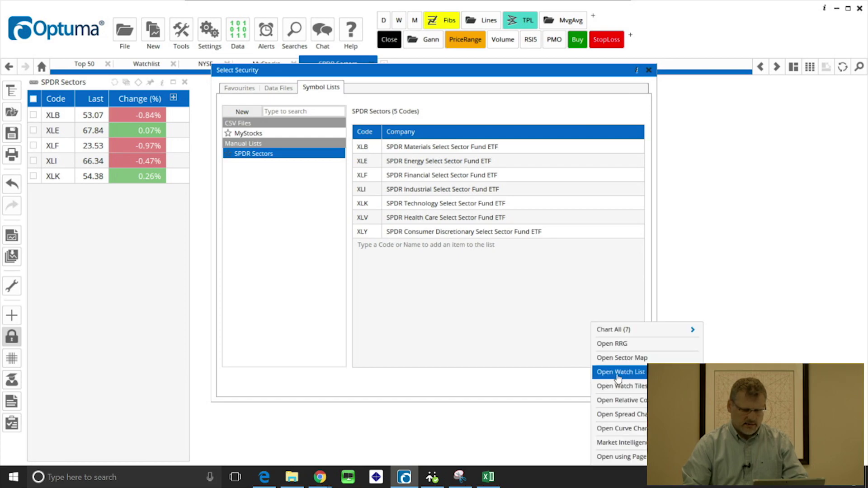
left_click(618, 379)
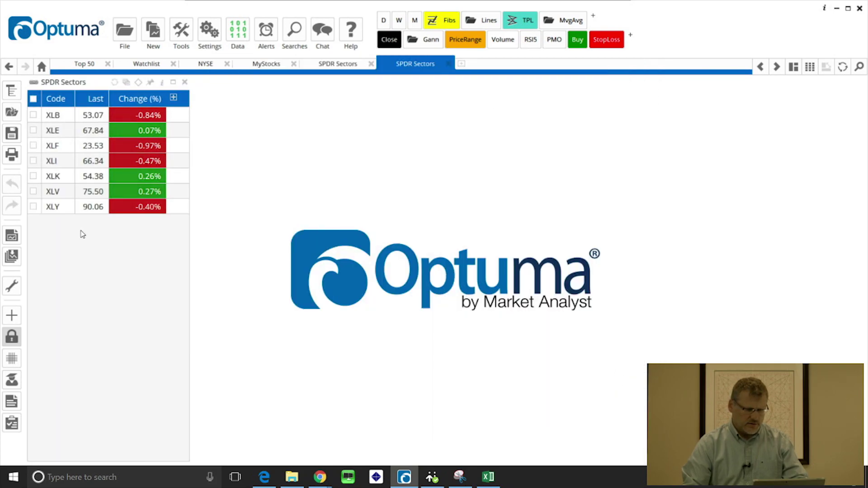
left_click(53, 116)
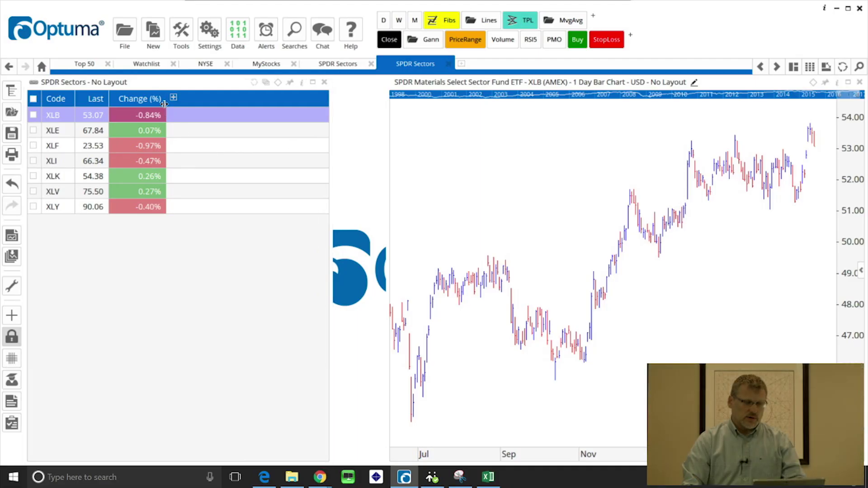
Step: Add a Name column showing full fund names, e.g. SPDR Materials Select Sector Fund
left_click(173, 98)
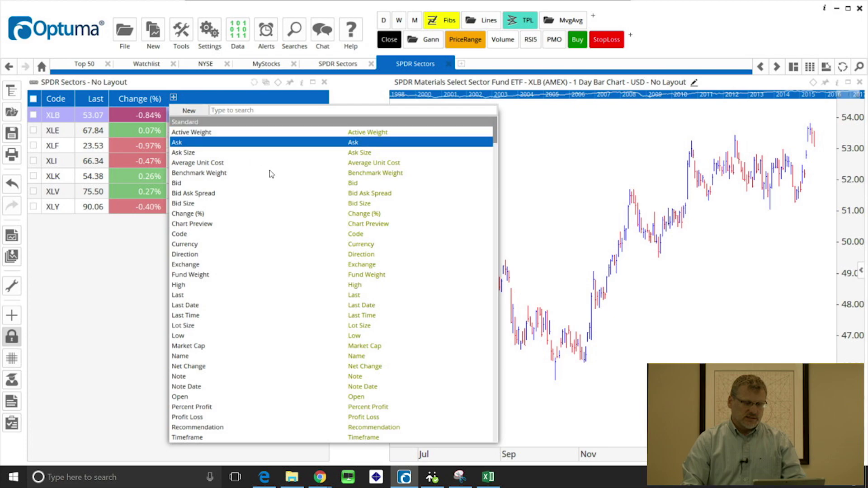
left_click(244, 356)
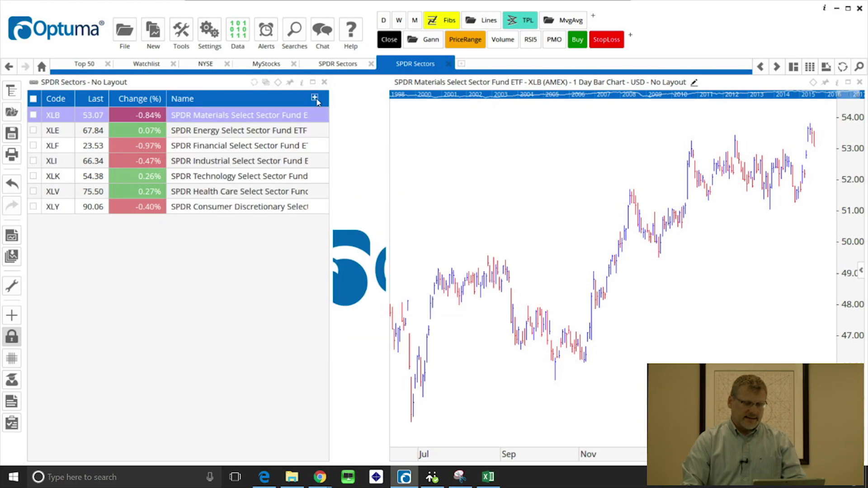